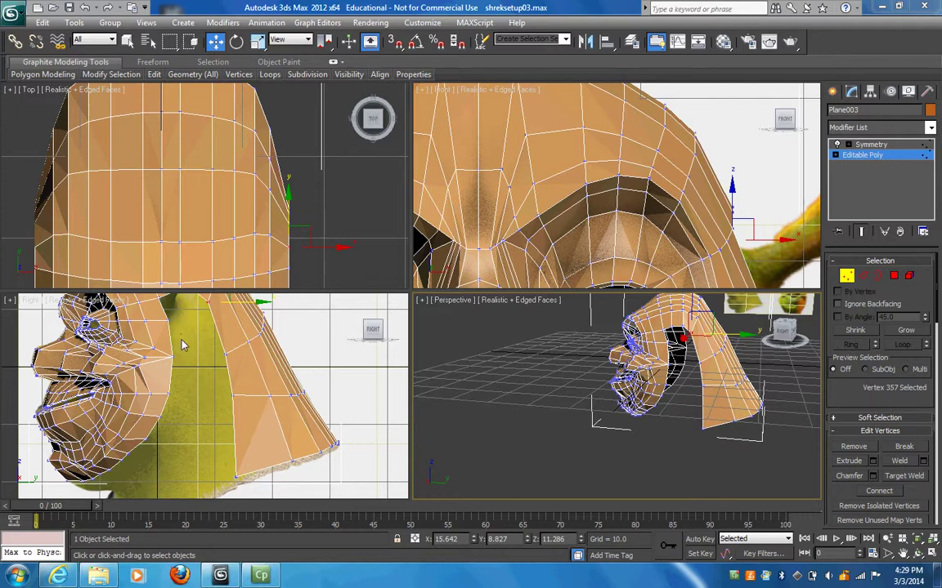
- Extend the seven open border edges along the rear cheek and jaw toward the back of the head in three successive polygon strips
{"action": "left_click", "coordinate": [863, 277]}
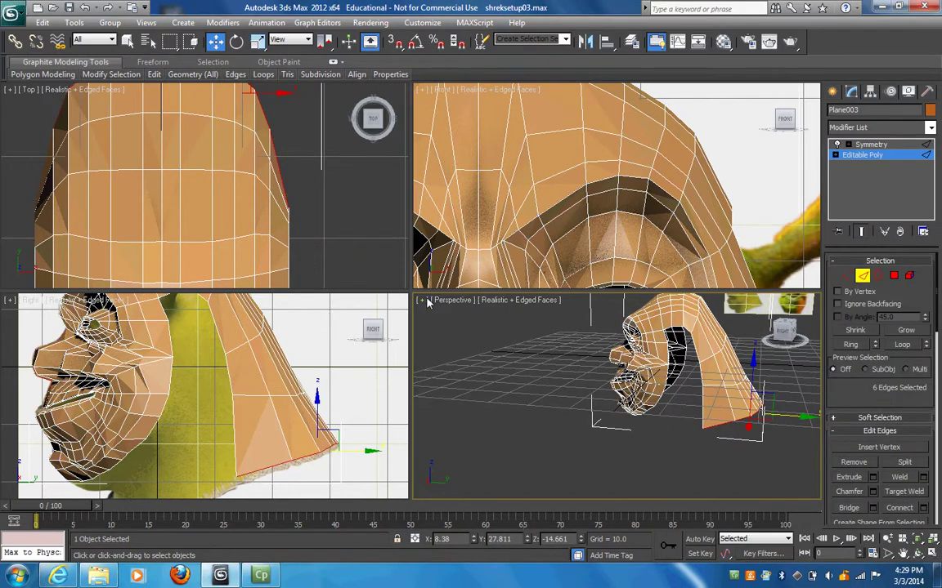
{"action": "left_click", "coordinate": [173, 342]}
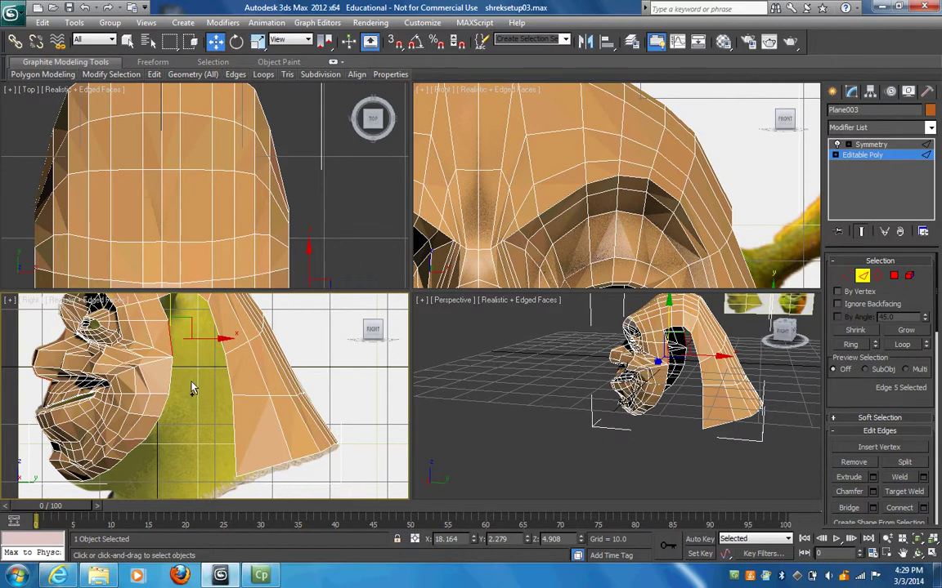
{"action": "left_click", "coordinate": [170, 374], "text": "ctrl"}
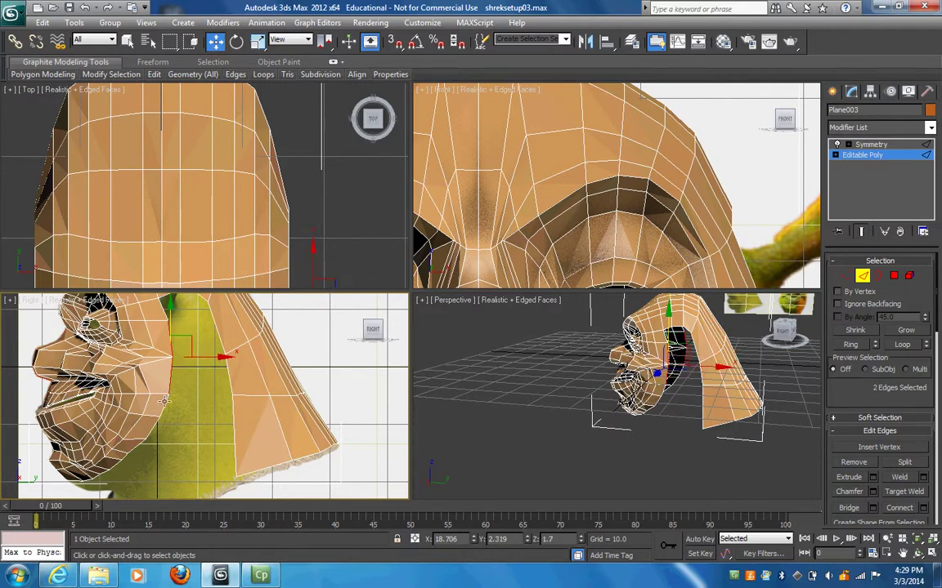
{"action": "left_click", "coordinate": [152, 385], "text": "ctrl"}
{"action": "left_click", "coordinate": [152, 425], "text": "ctrl"}
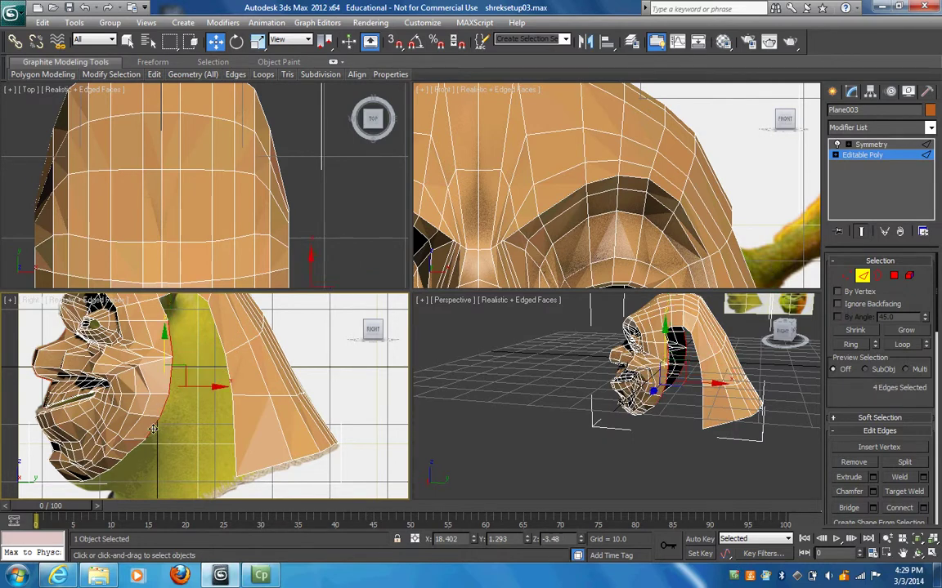
{"action": "left_click", "coordinate": [129, 454], "text": "ctrl"}
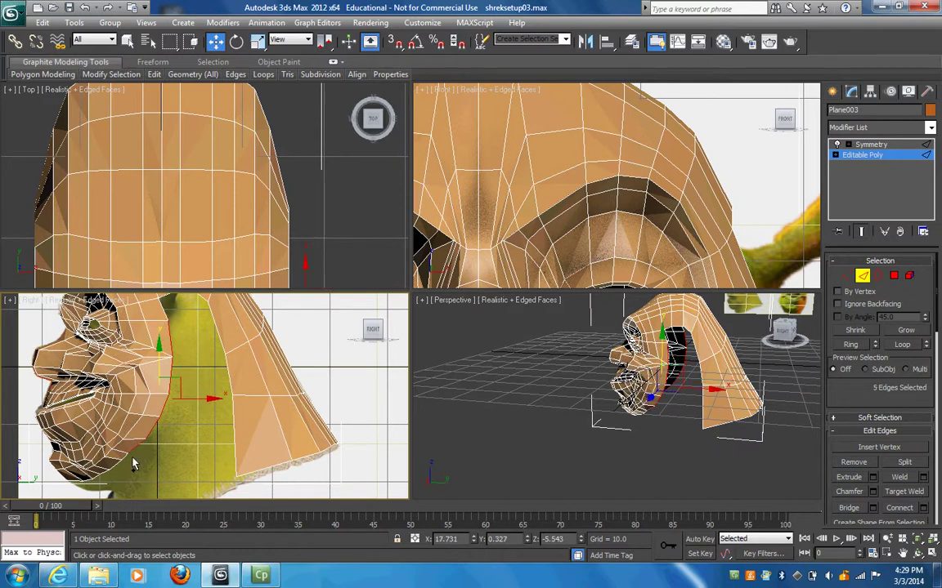
{"action": "left_click", "coordinate": [123, 471], "text": "ctrl"}
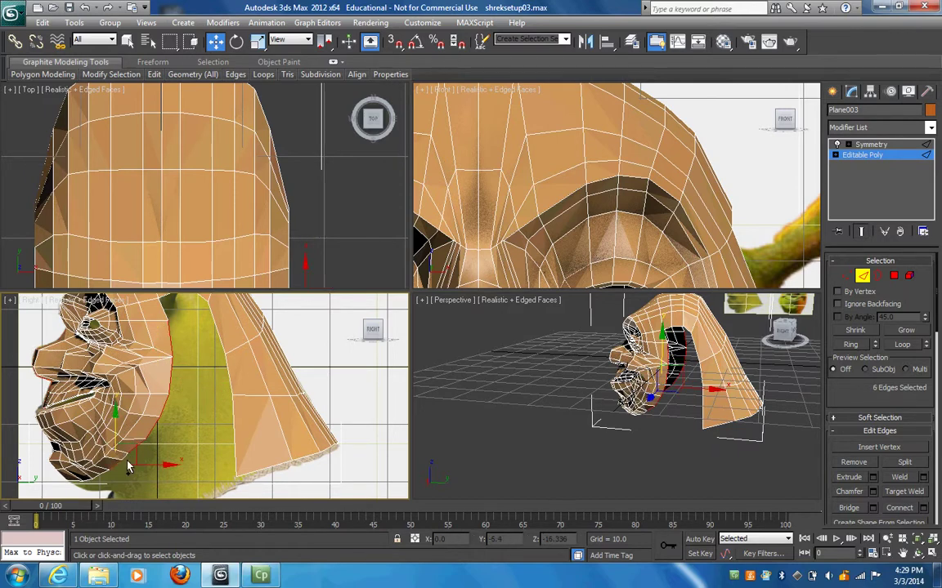
{"action": "left_click", "coordinate": [165, 413], "text": "ctrl"}
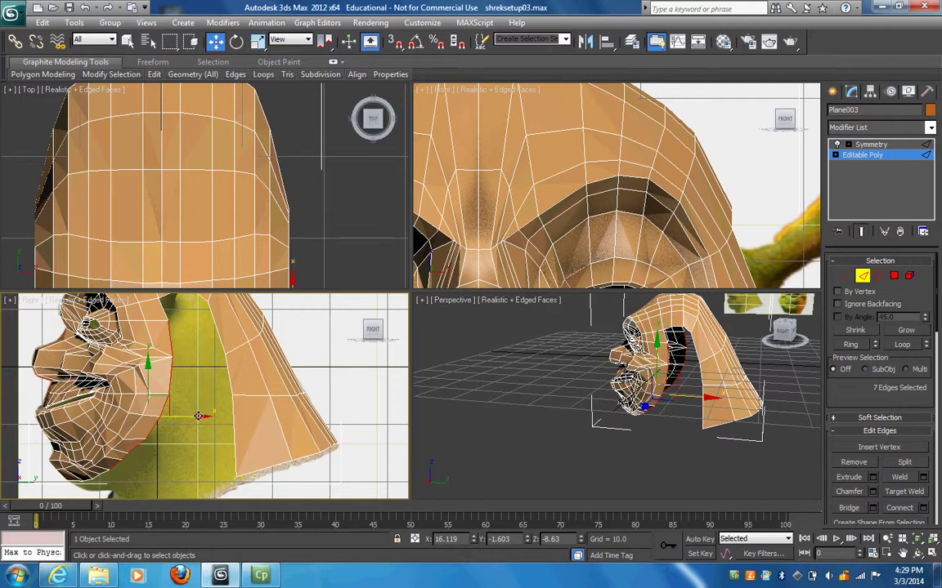
{"action": "left_click_drag", "start_coordinate": [198, 417], "coordinate": [218, 423]}
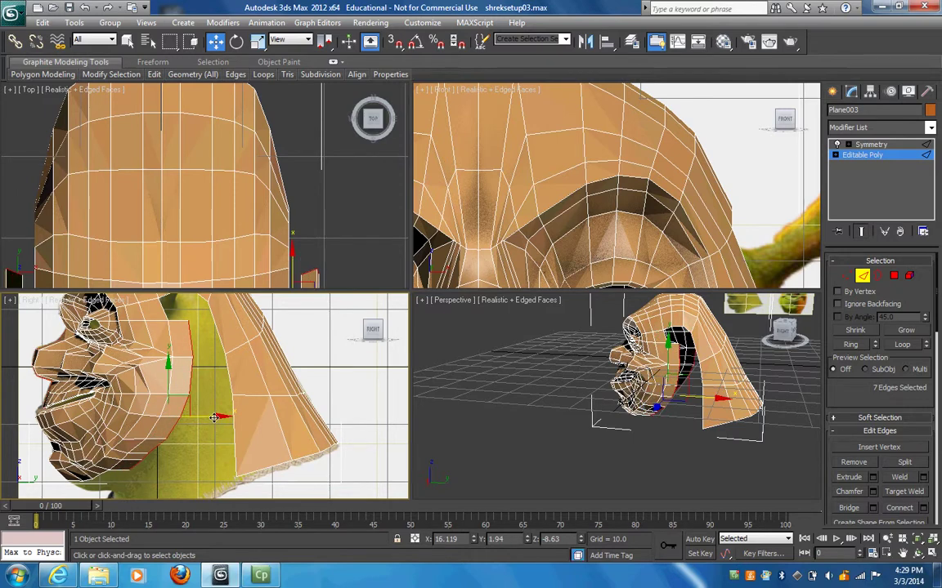
{"action": "left_click_drag", "start_coordinate": [218, 416], "coordinate": [232, 413]}
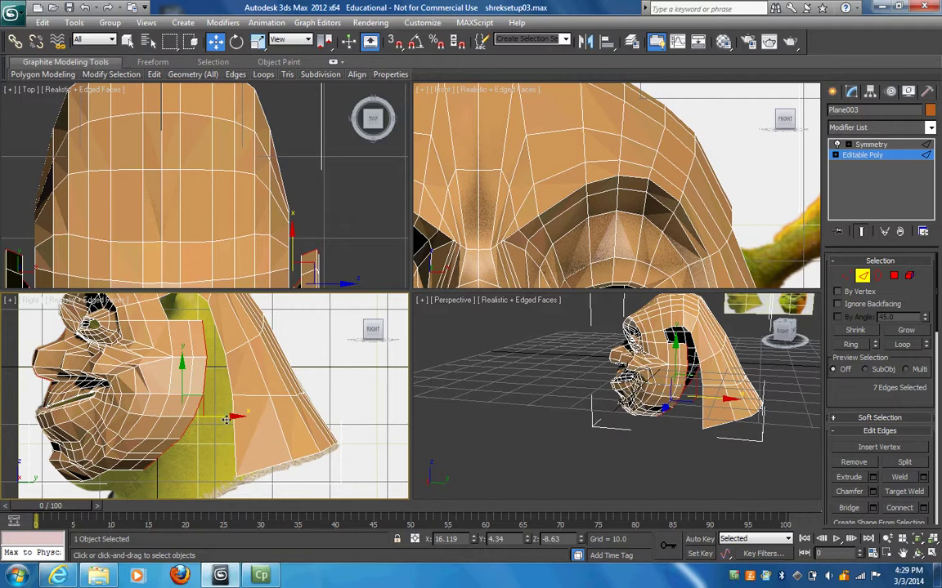
{"action": "left_click_drag", "start_coordinate": [233, 416], "coordinate": [250, 417]}
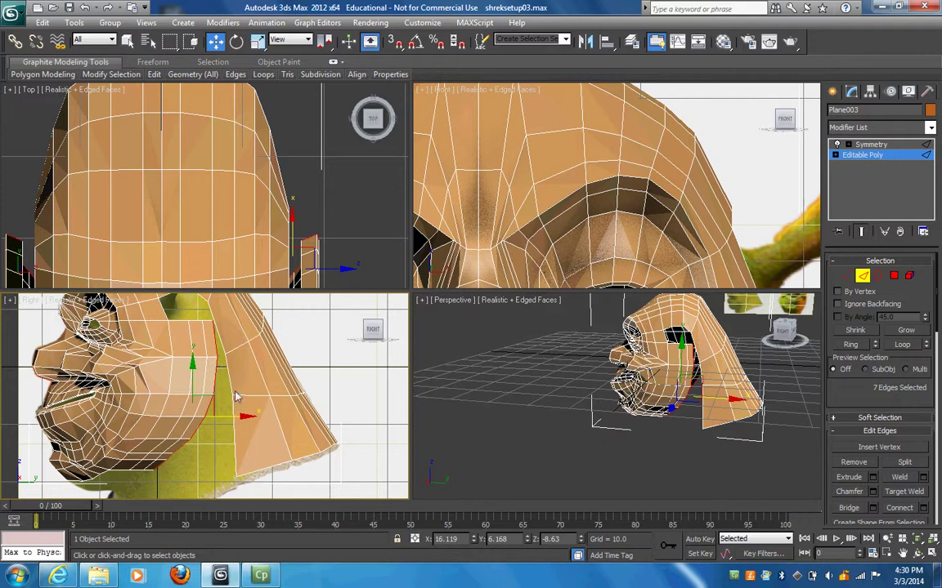
- Insert four Swift Loop edge loops across the back-of-head section, one beside the upper cheek and three near the neck
{"action": "mouse_move", "coordinate": [158, 76]}
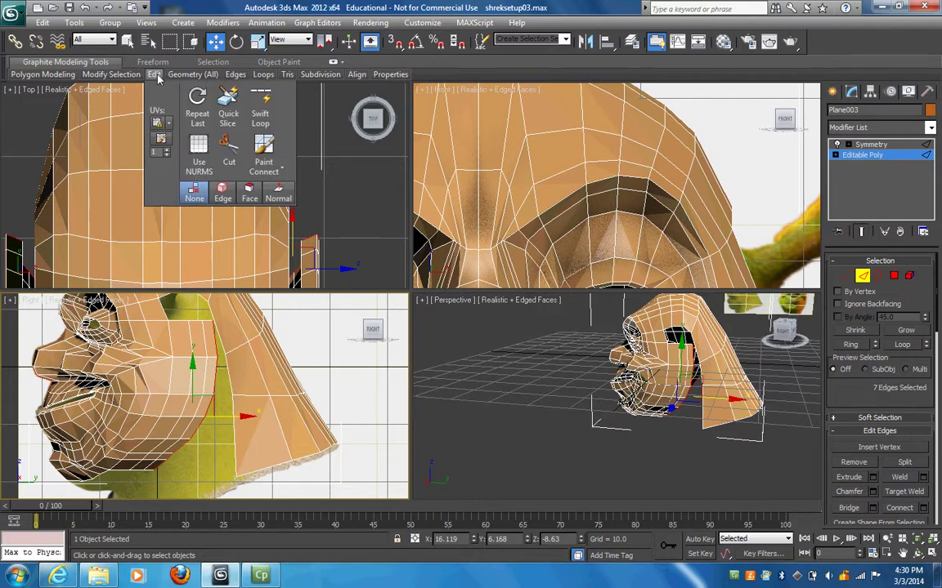
{"action": "left_click", "coordinate": [256, 113]}
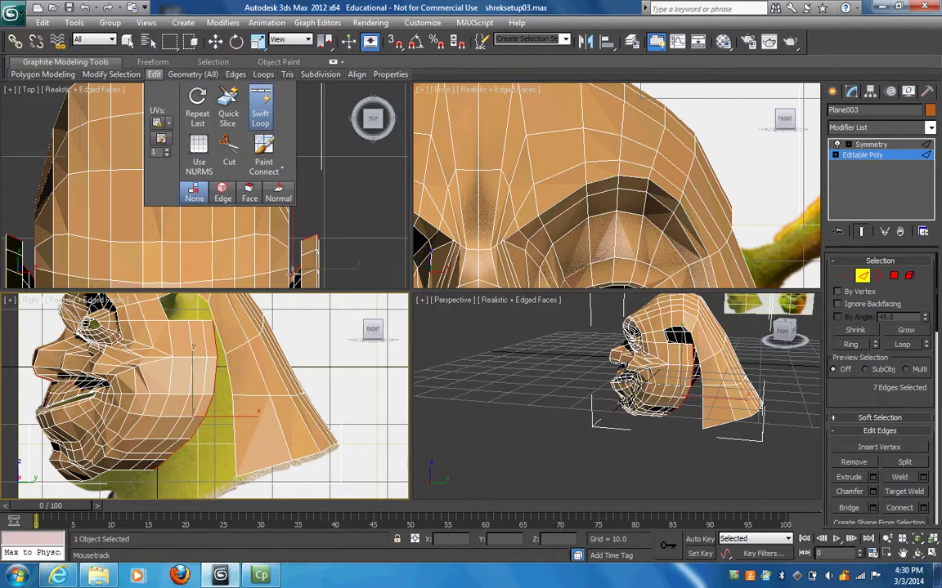
{"action": "left_click", "coordinate": [230, 303]}
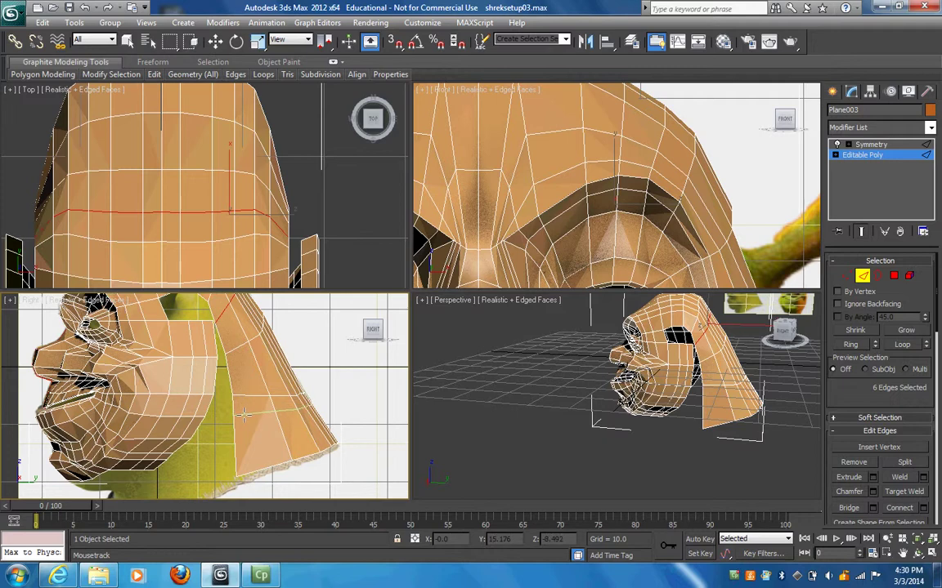
{"action": "left_click", "coordinate": [243, 415]}
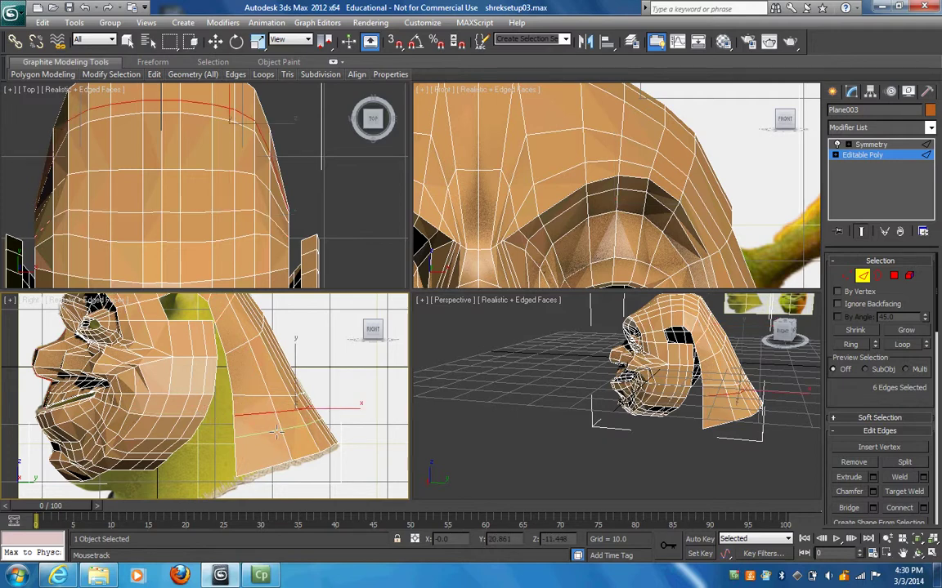
{"action": "left_click", "coordinate": [244, 441]}
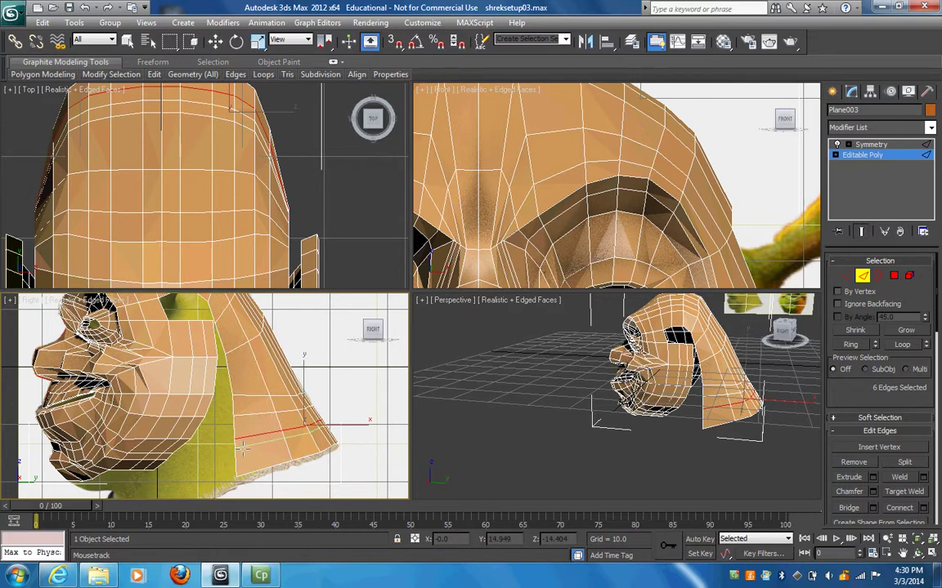
{"action": "left_click", "coordinate": [243, 448]}
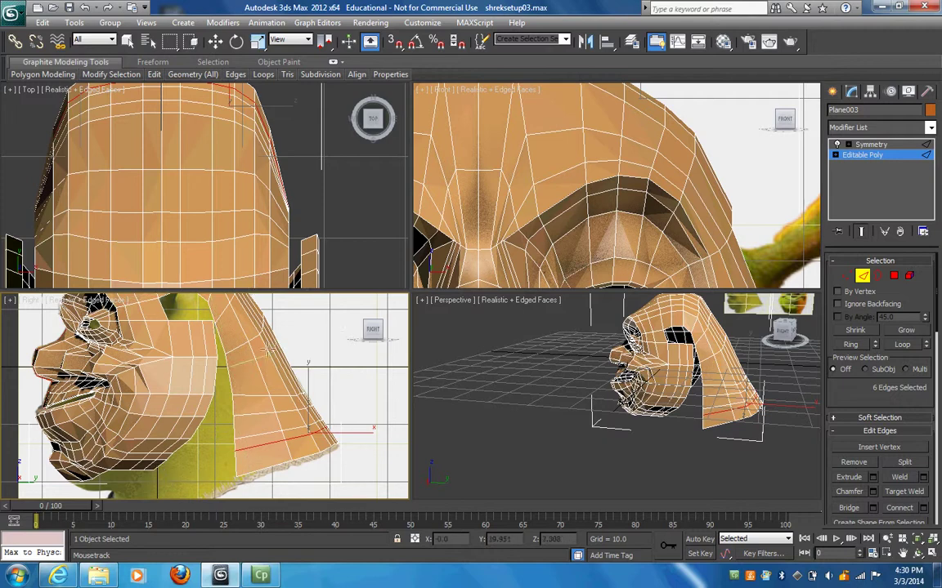
{"action": "mouse_move", "coordinate": [154, 74]}
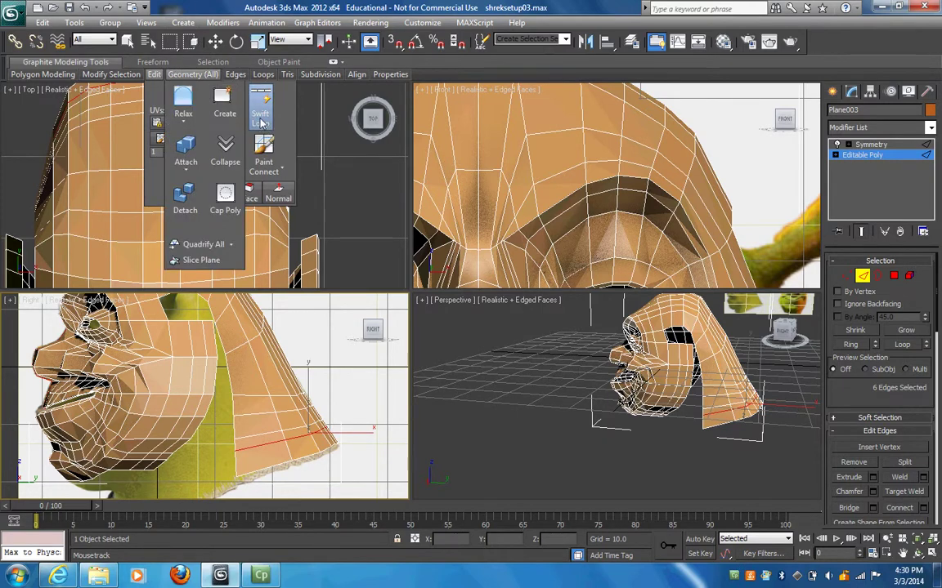
{"action": "key", "text": "w"}
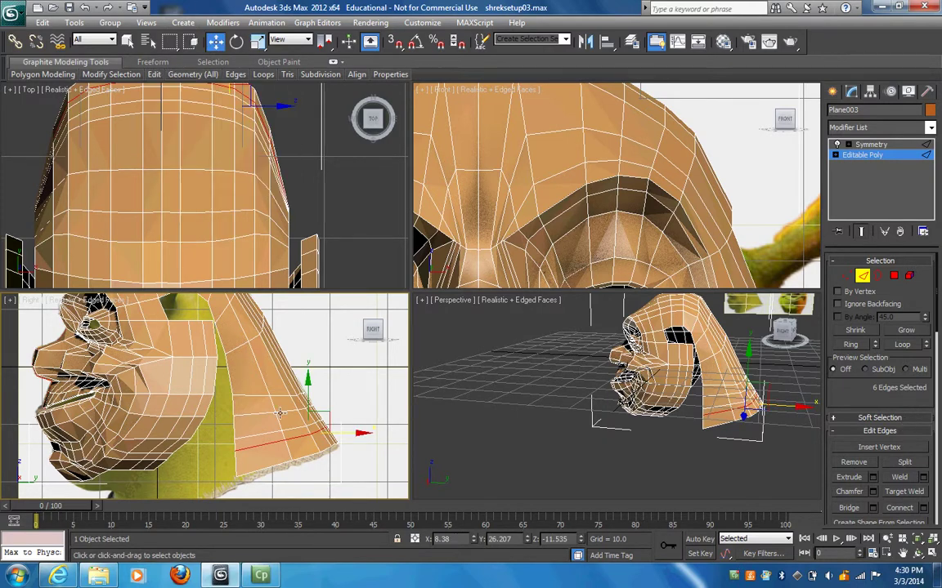
- Target-weld the three upper vertices of the extended cheek border to the matching vertices on the back-of-head section
{"action": "left_click", "coordinate": [847, 278]}
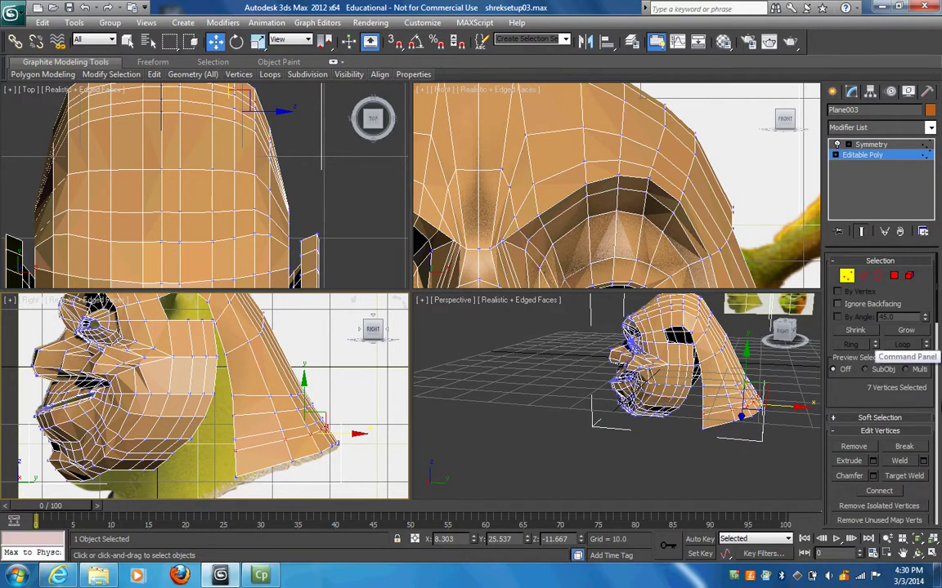
{"action": "left_click", "coordinate": [913, 479]}
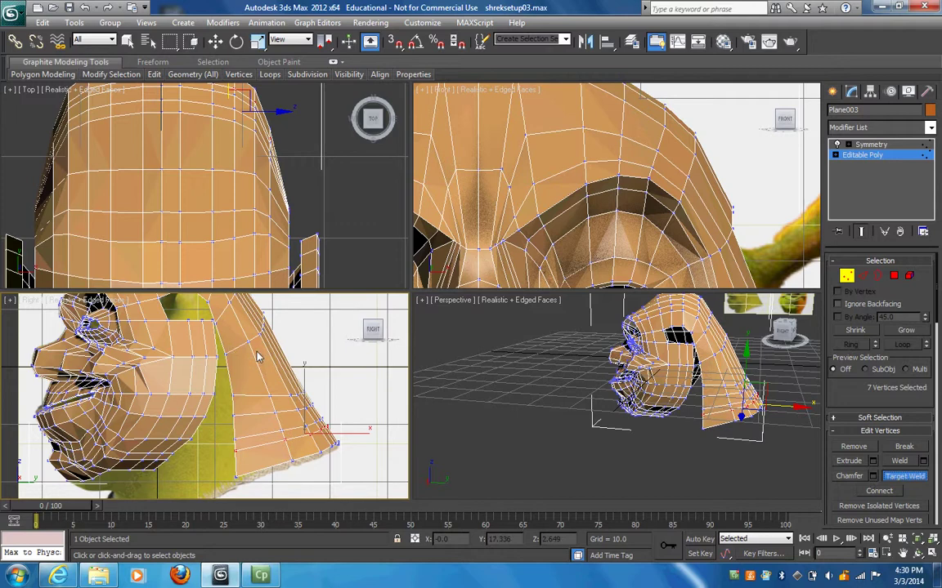
{"action": "left_click", "coordinate": [902, 554]}
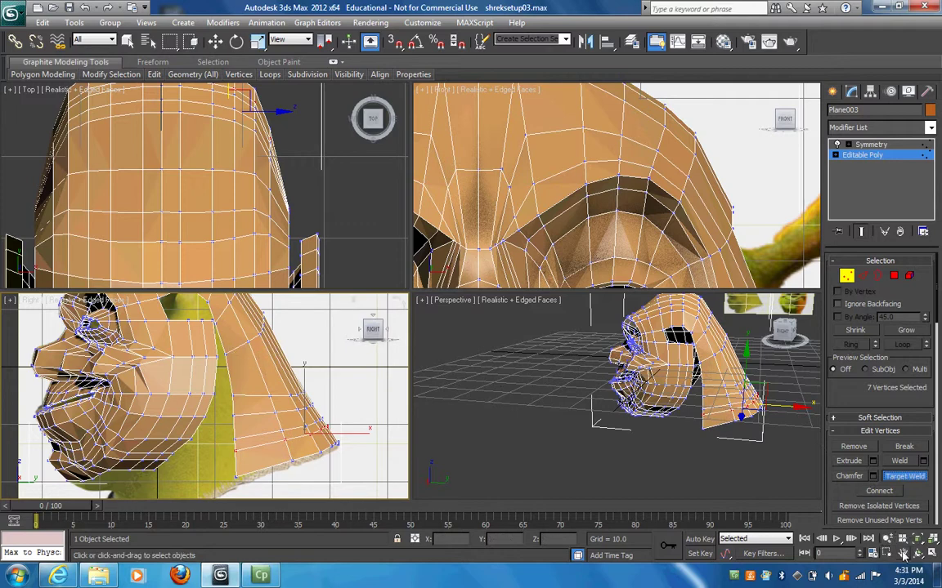
{"action": "left_click_drag", "start_coordinate": [248, 327], "coordinate": [254, 338]}
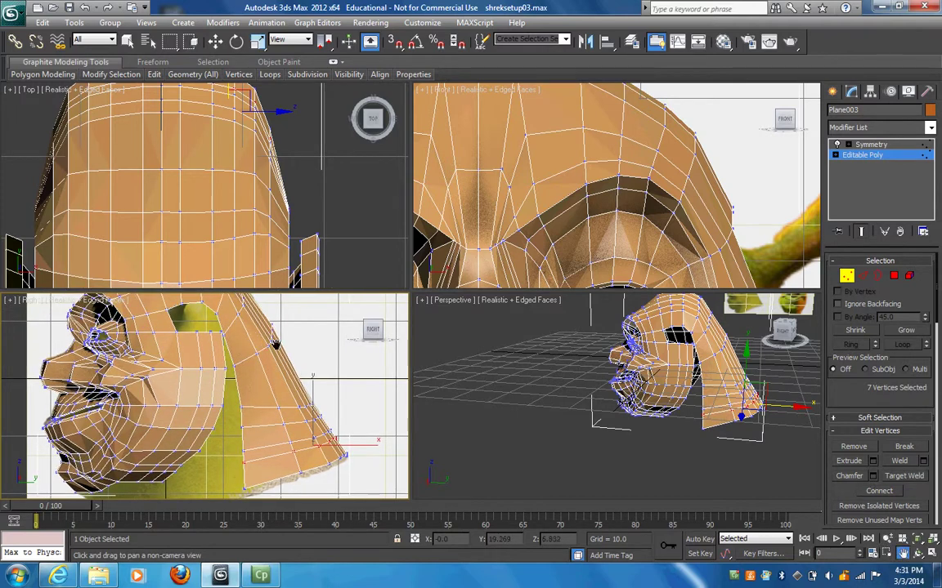
{"action": "scroll", "coordinate": [320, 331], "scroll_direction": "up", "scroll_amount": 2}
{"action": "scroll", "coordinate": [319, 331], "scroll_direction": "up", "scroll_amount": 2}
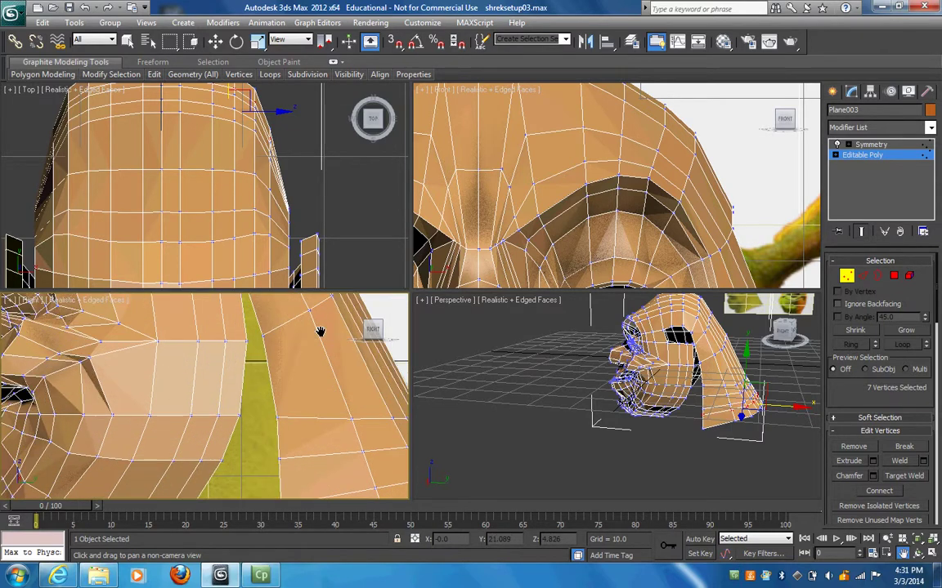
{"action": "left_click_drag", "start_coordinate": [319, 331], "coordinate": [287, 362]}
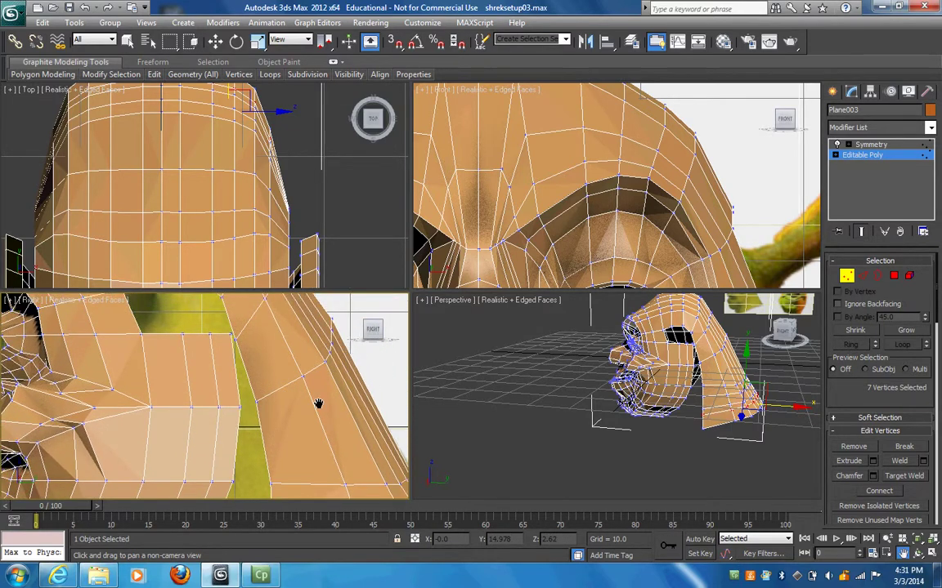
{"action": "left_click", "coordinate": [909, 478]}
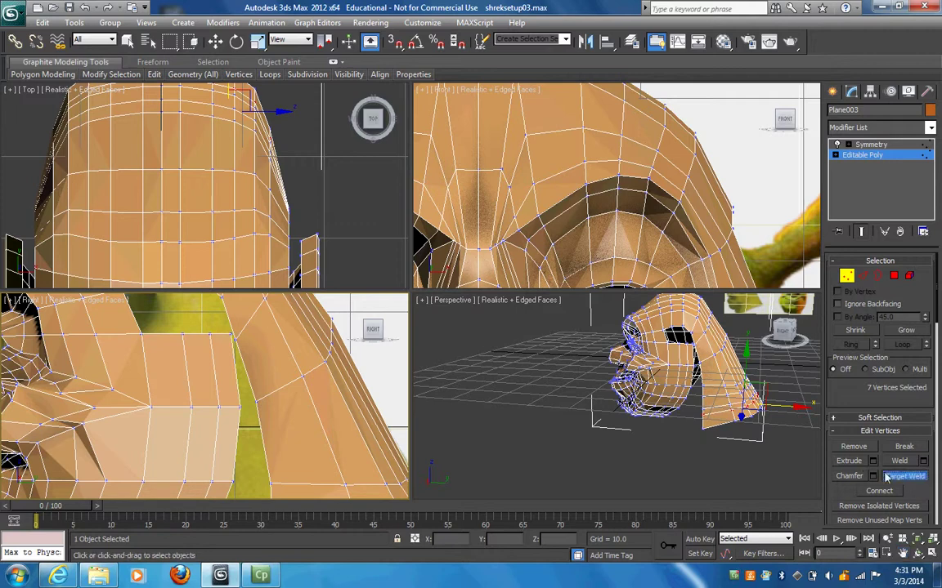
{"action": "left_click", "coordinate": [235, 342]}
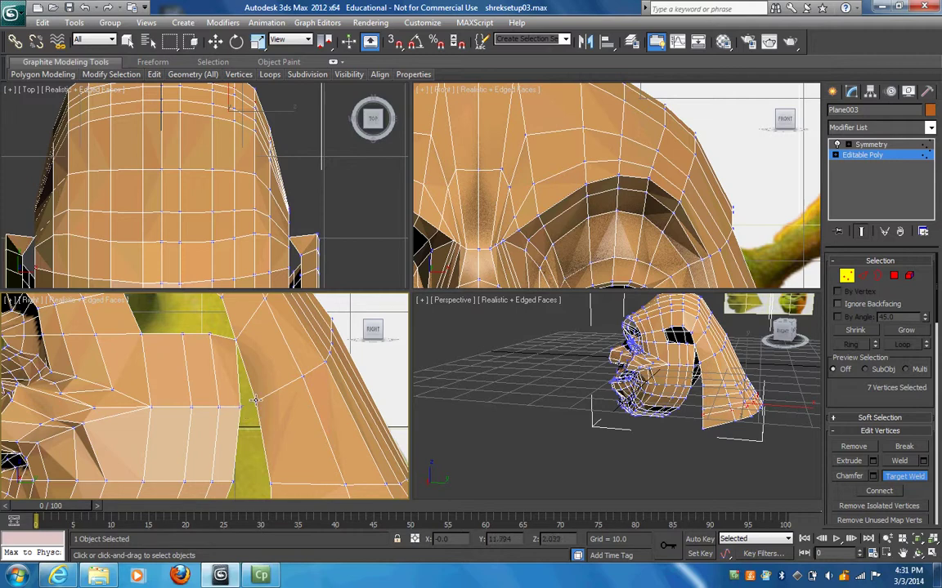
{"action": "left_click", "coordinate": [255, 399]}
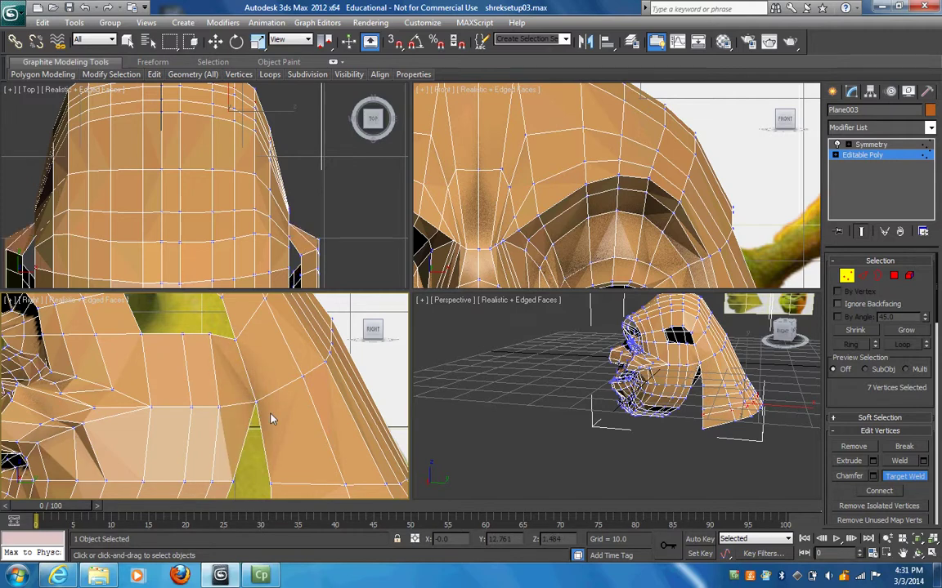
{"action": "left_click", "coordinate": [236, 489]}
{"action": "left_click", "coordinate": [242, 433]}
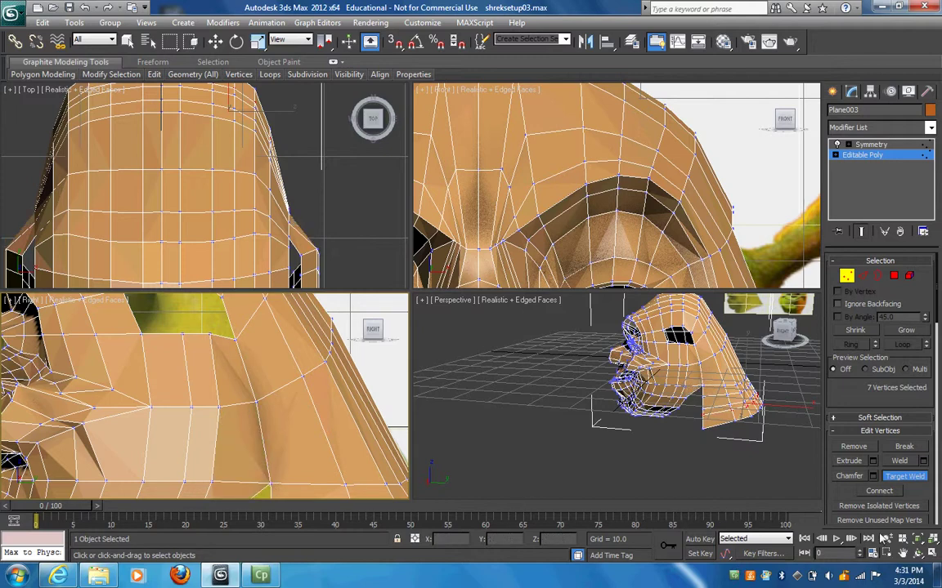
- Target-weld the next three jaw border vertices to the front-edge vertices of the lower back-of-head section
{"action": "left_click", "coordinate": [902, 553]}
{"action": "left_click_drag", "start_coordinate": [256, 457], "coordinate": [260, 297]}
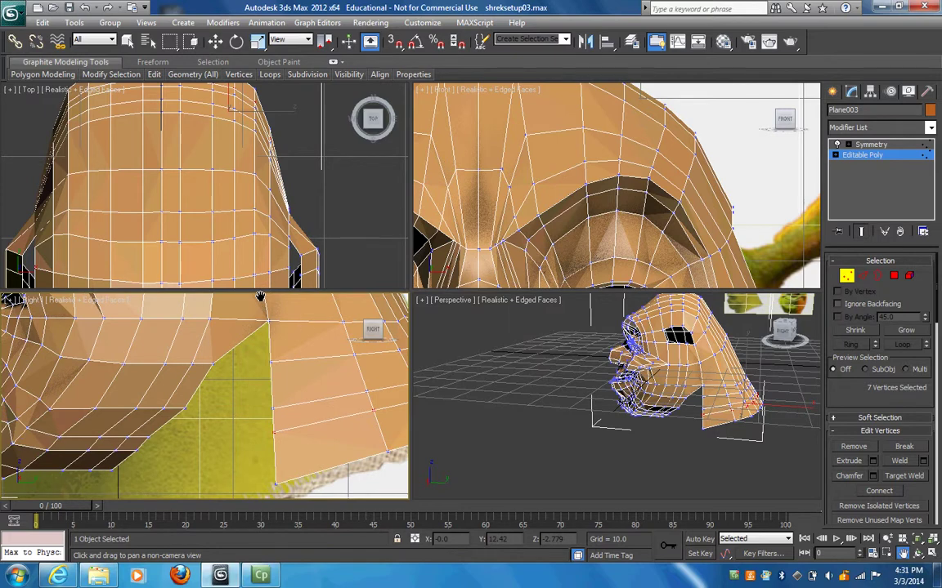
{"action": "left_click", "coordinate": [916, 476]}
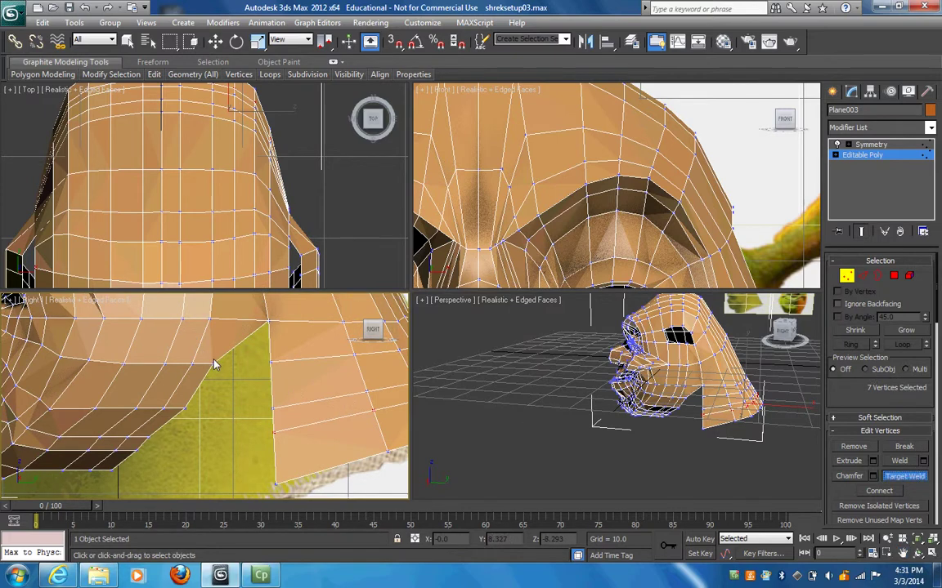
{"action": "left_click", "coordinate": [282, 369]}
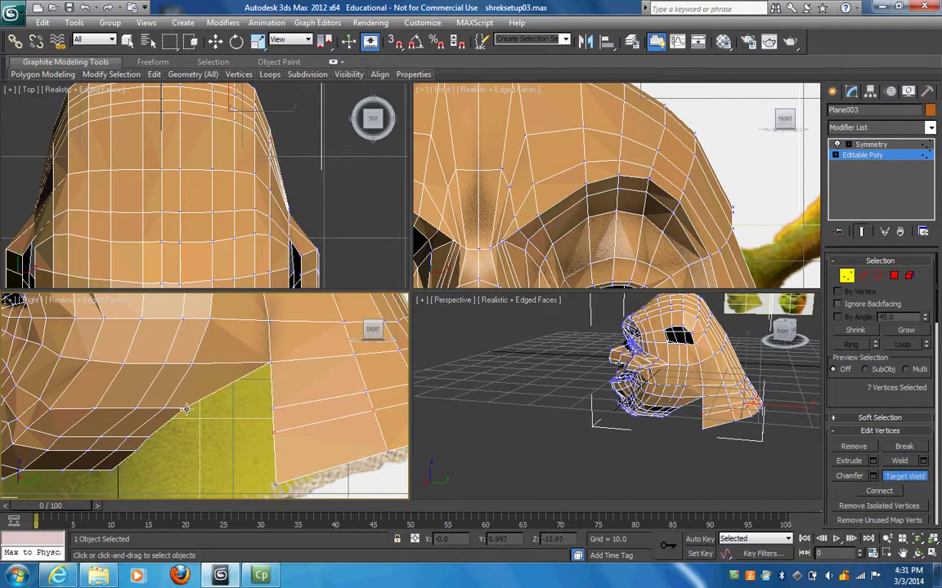
{"action": "left_click", "coordinate": [272, 408]}
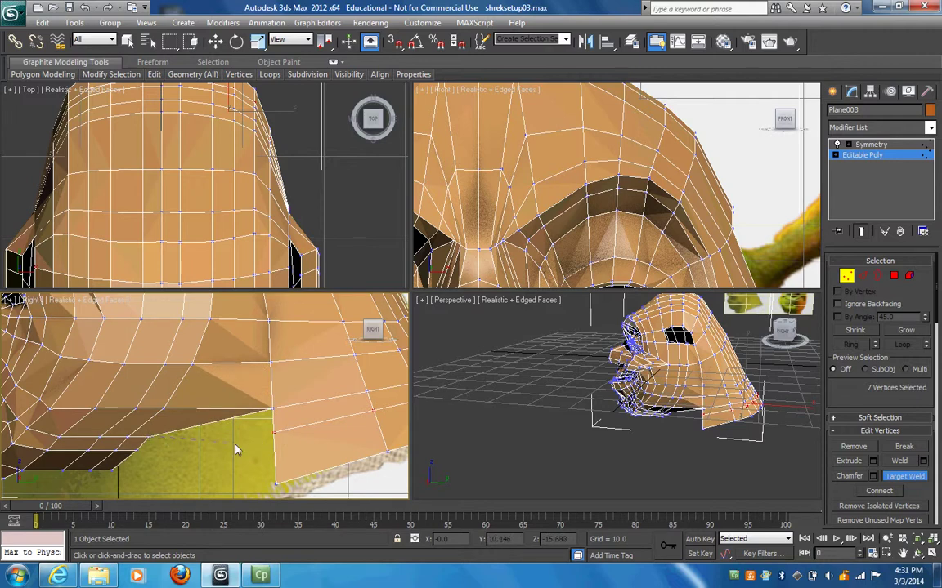
{"action": "left_click", "coordinate": [271, 431]}
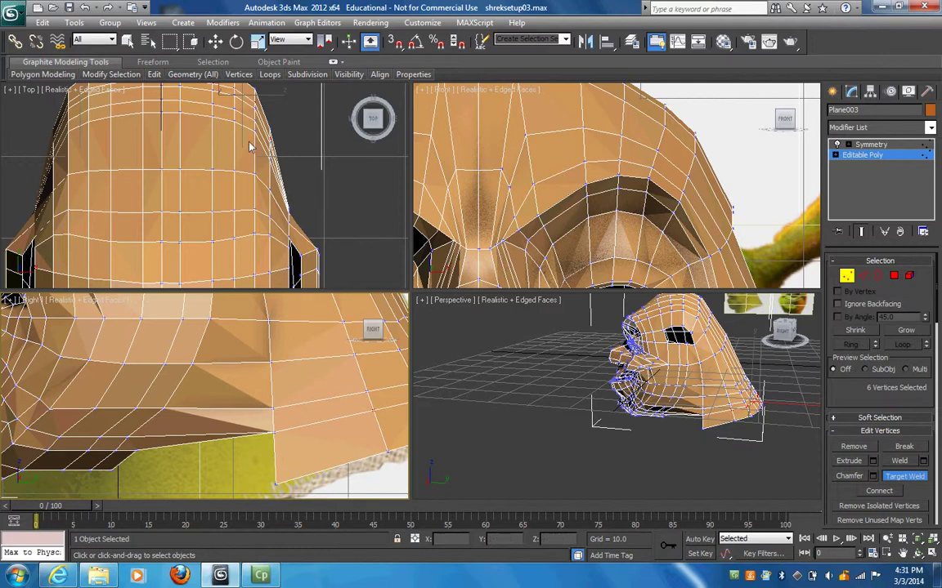
- Insert a Swift Loop edge loop just above the bottom edge of the back-of-head section
{"action": "mouse_move", "coordinate": [152, 73]}
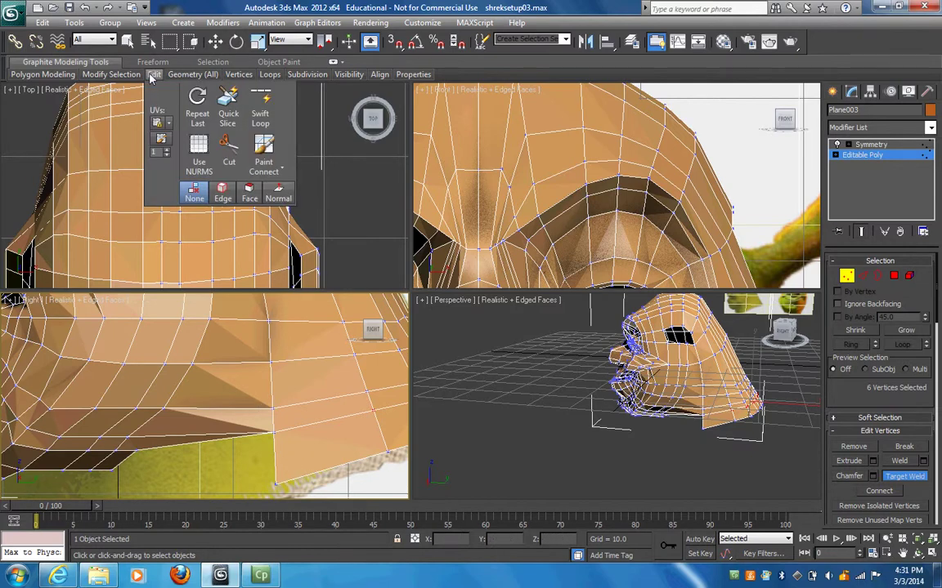
{"action": "left_click", "coordinate": [260, 108]}
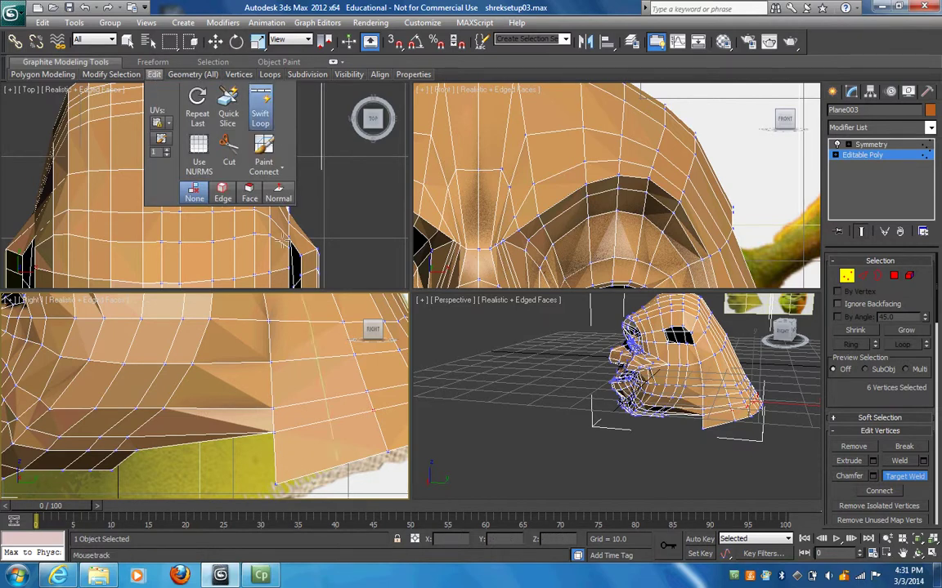
{"action": "left_click", "coordinate": [279, 452]}
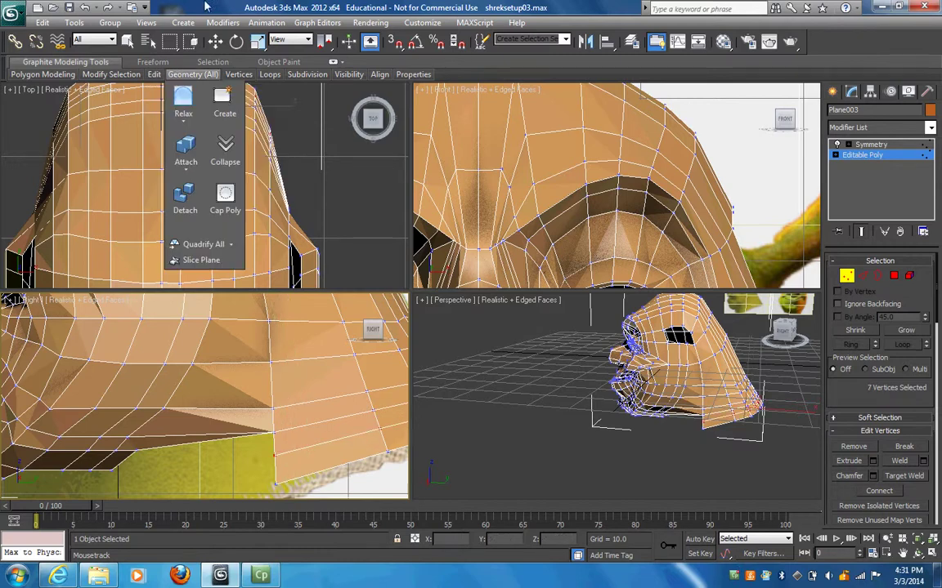
{"action": "mouse_move", "coordinate": [156, 77]}
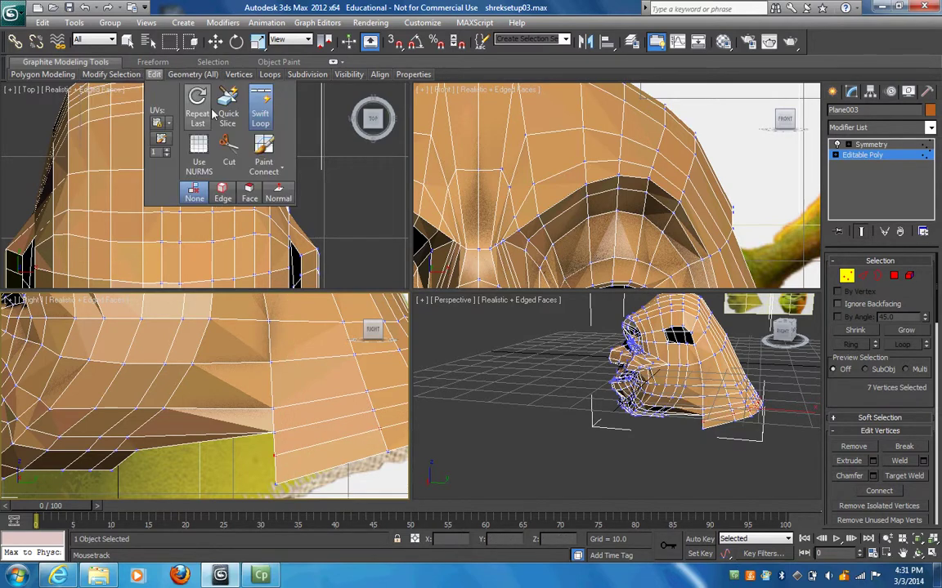
{"action": "left_click", "coordinate": [266, 110]}
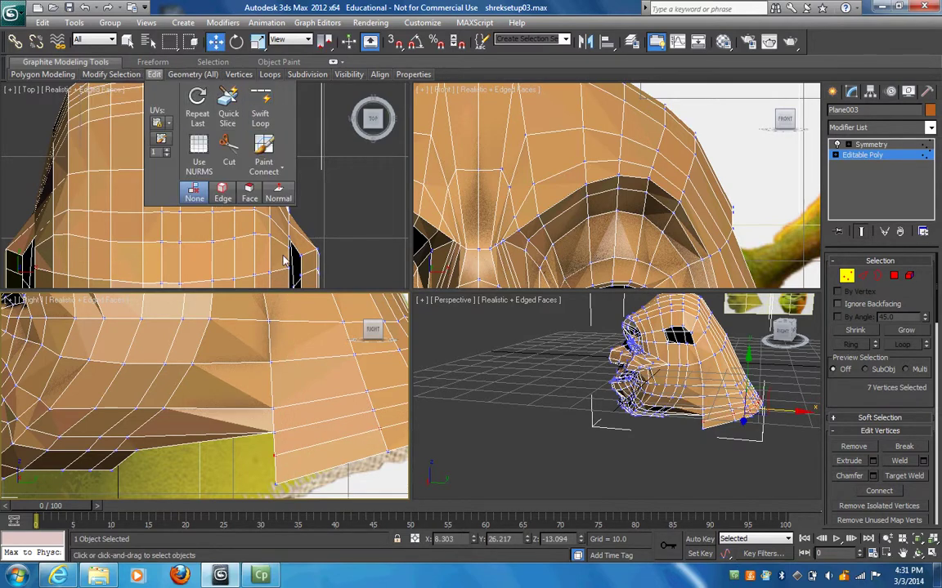
- Target-weld the next lower jaw border vertex to the new loop's front vertex on the back-of-head section
{"action": "left_click", "coordinate": [893, 479]}
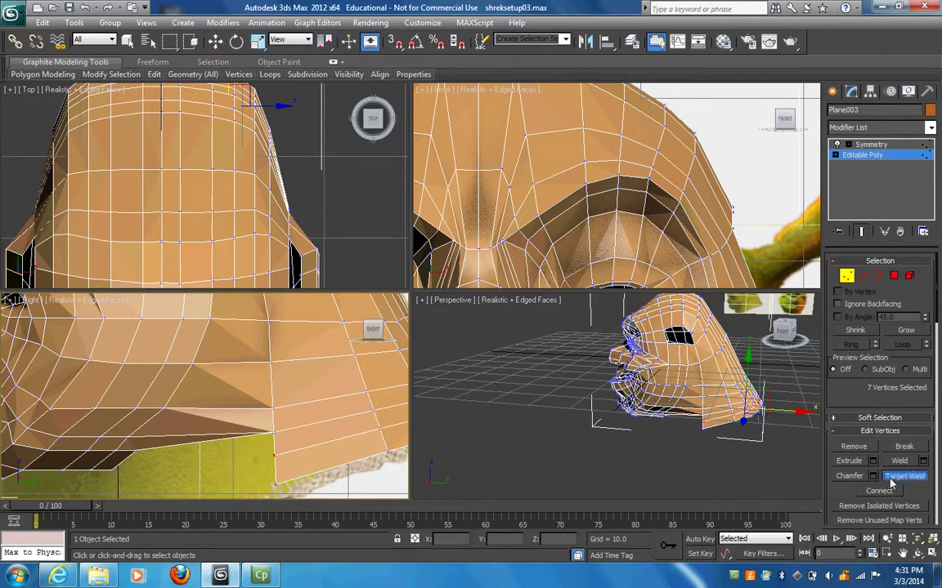
{"action": "left_click", "coordinate": [122, 407]}
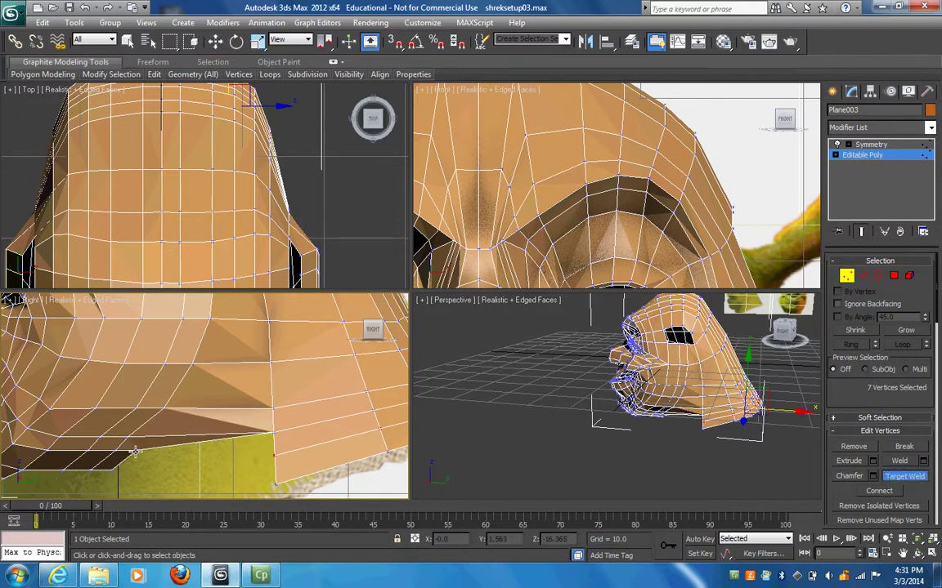
{"action": "left_click", "coordinate": [272, 458]}
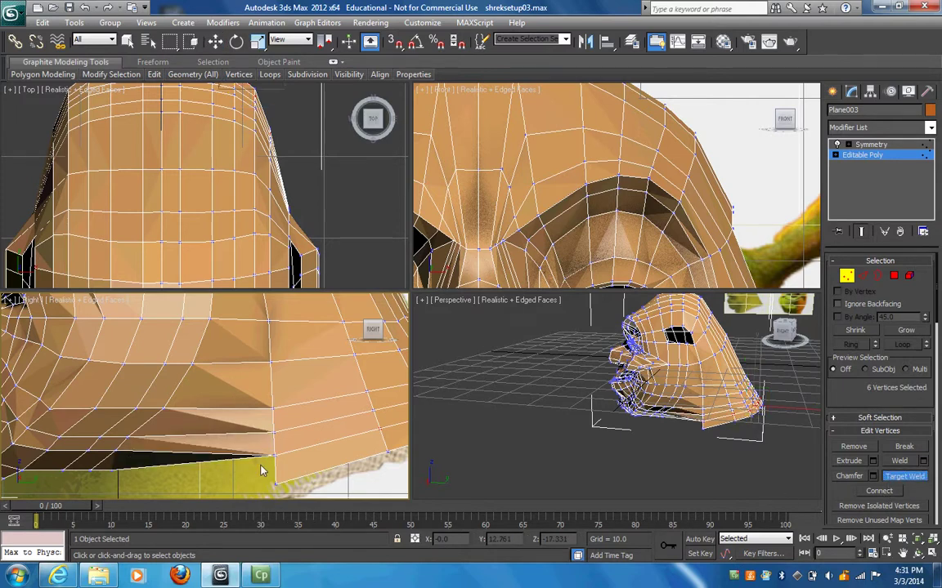
{"action": "left_click", "coordinate": [98, 474]}
{"action": "left_click", "coordinate": [275, 483]}
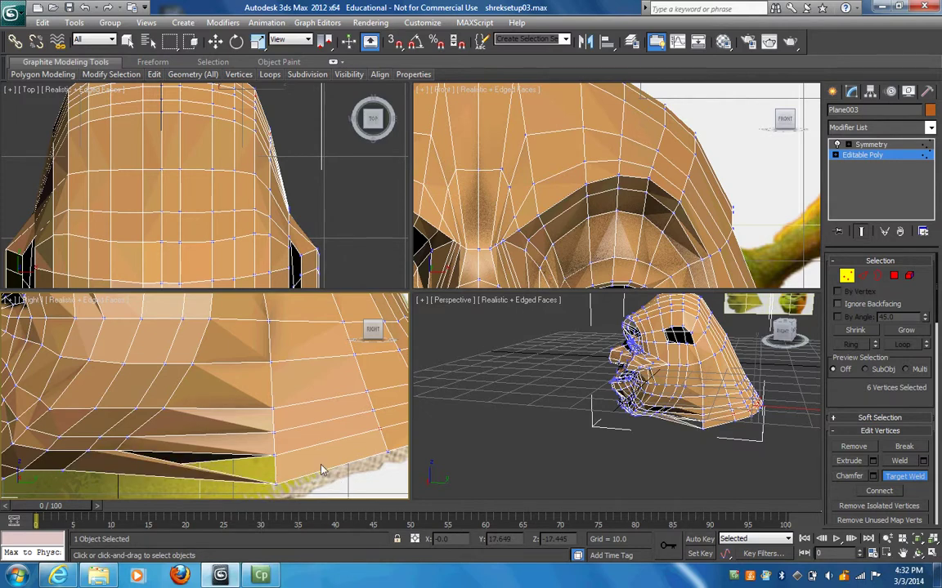
{"action": "key", "text": "ctrl+z"}
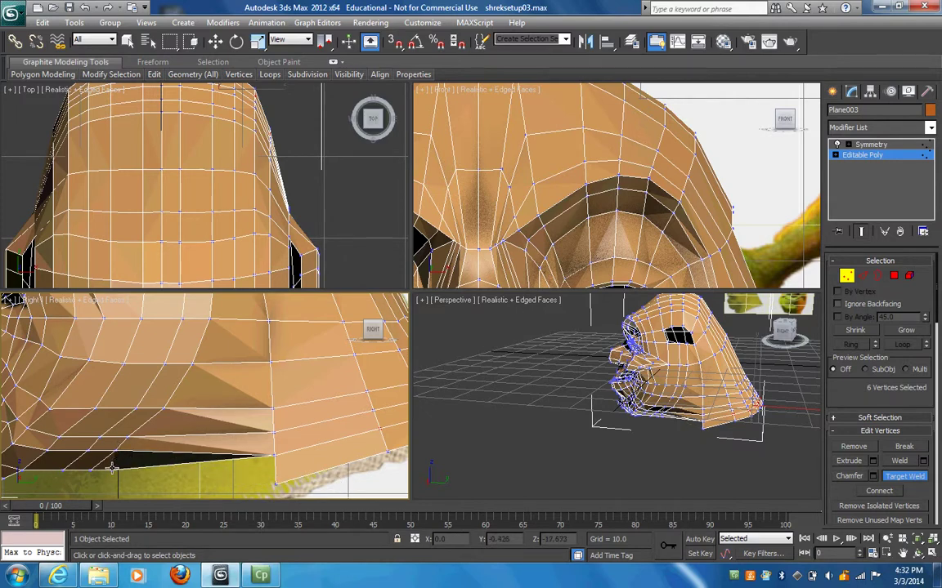
- Target-weld the last jaw border vertex to the bottom front corner vertex of the back-of-head section
{"action": "left_click", "coordinate": [276, 485]}
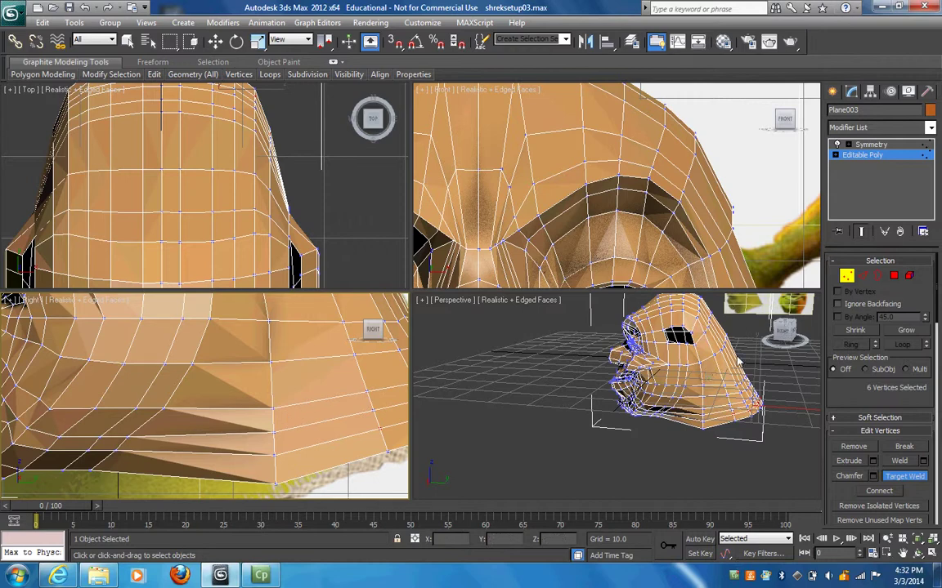
{"action": "left_click", "coordinate": [902, 478]}
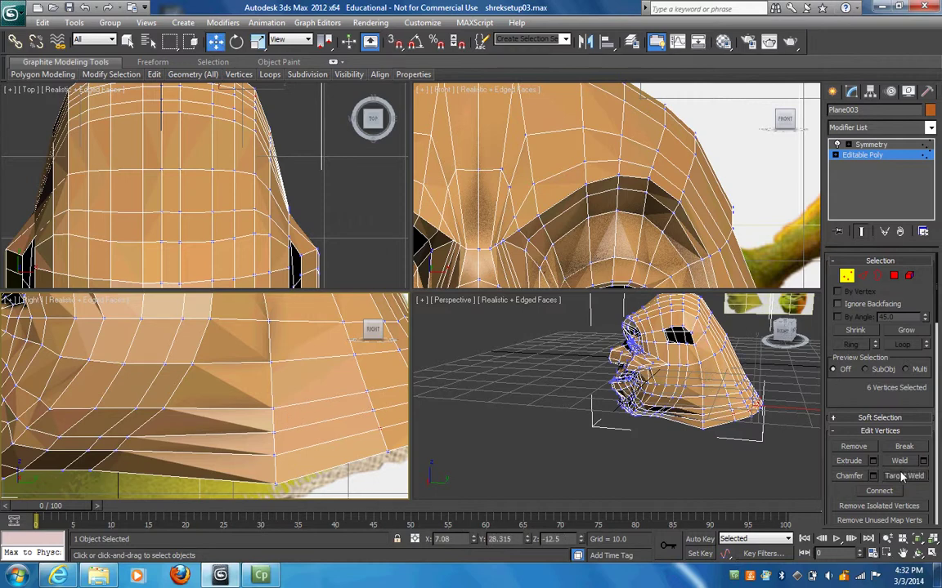
- Examine the joined cheek, jaw and back of the head from the side and the front in an enlarged perspective view
{"action": "left_click", "coordinate": [902, 554]}
{"action": "left_click_drag", "start_coordinate": [646, 384], "coordinate": [679, 454]}
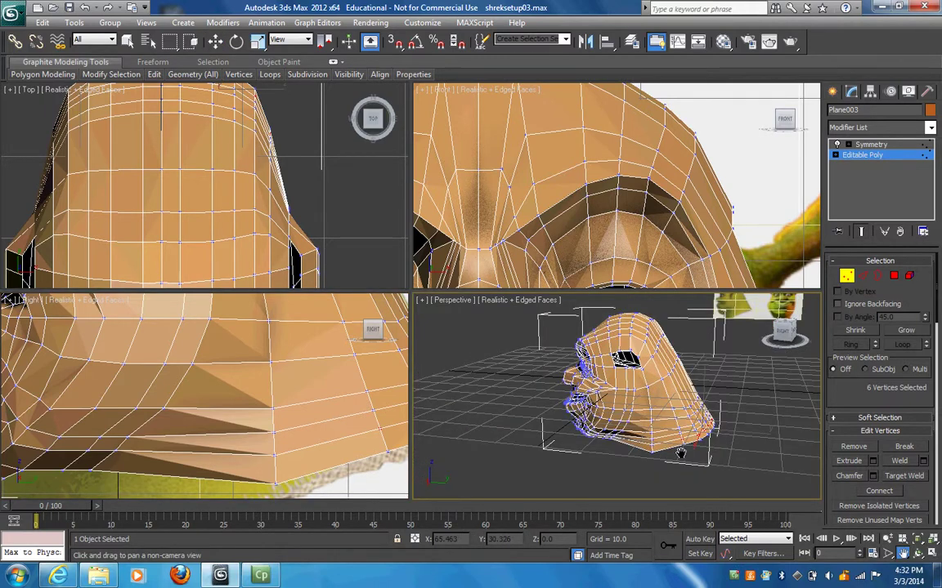
{"action": "key", "text": "alt+w"}
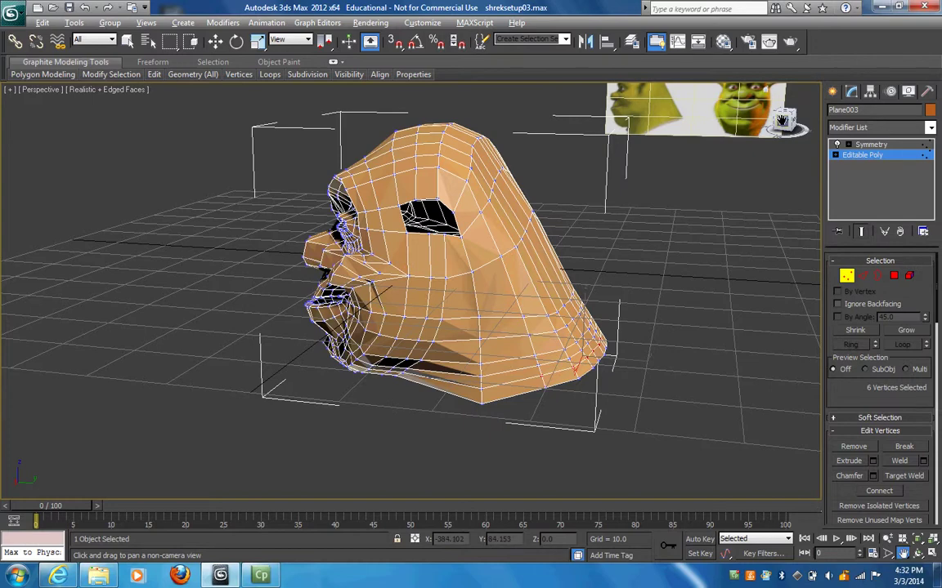
{"action": "mouse_move", "coordinate": [781, 120]}
{"action": "left_mouse_down"}
{"action": "mouse_move", "coordinate": [809, 123]}
{"action": "mouse_move", "coordinate": [756, 115]}
{"action": "mouse_move", "coordinate": [764, 85]}
{"action": "mouse_move", "coordinate": [785, 131]}
{"action": "left_mouse_up"}
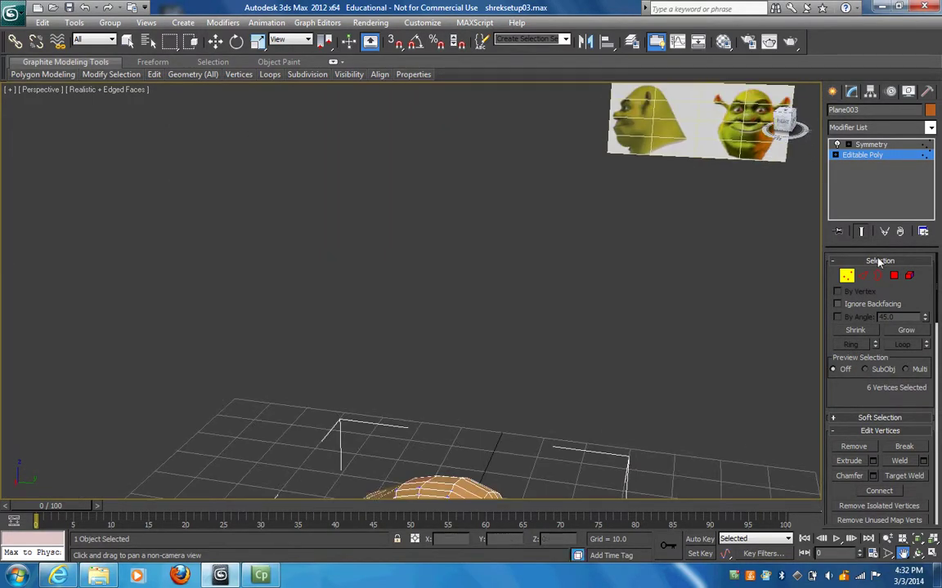
{"action": "left_click", "coordinate": [917, 553]}
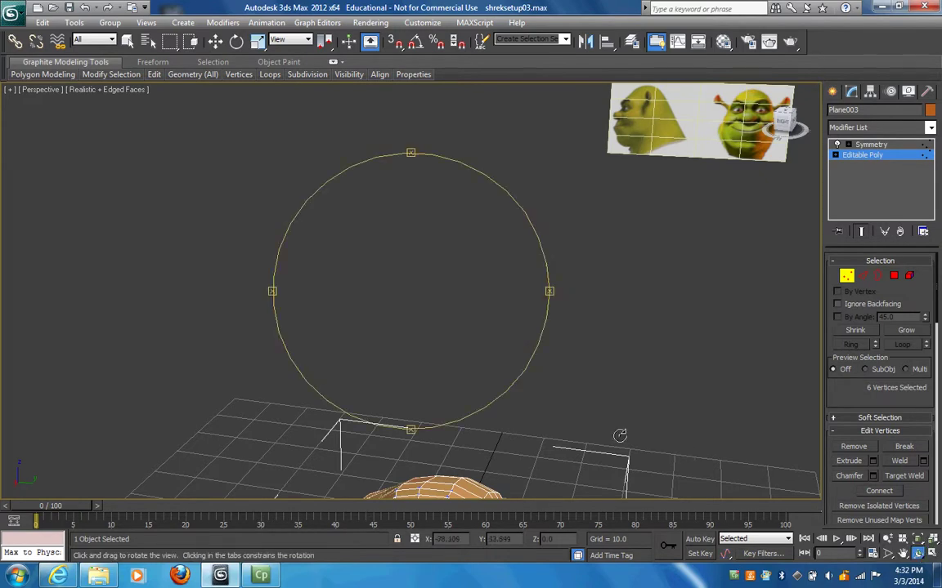
{"action": "left_click", "coordinate": [904, 554]}
{"action": "left_click_drag", "start_coordinate": [710, 438], "coordinate": [708, 372]}
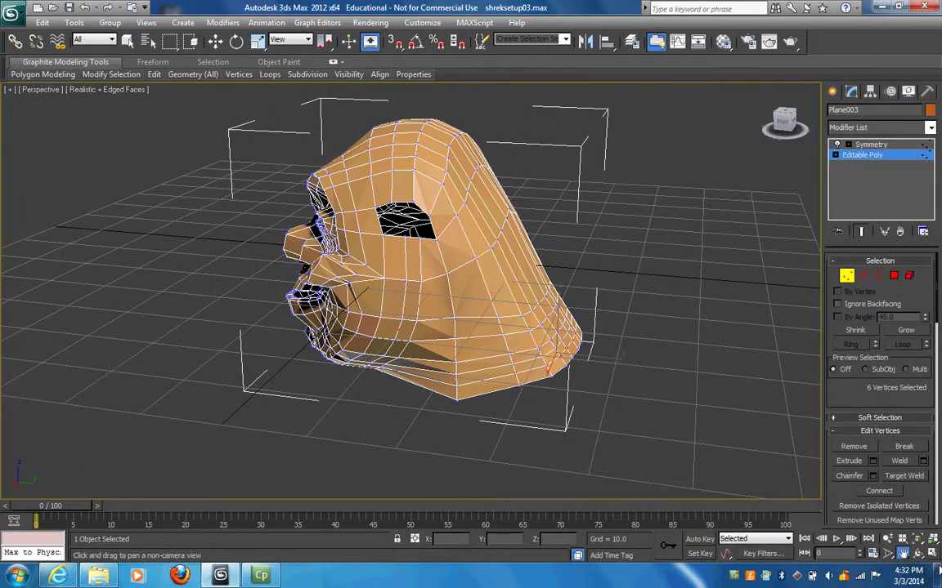
{"action": "left_click", "coordinate": [917, 553]}
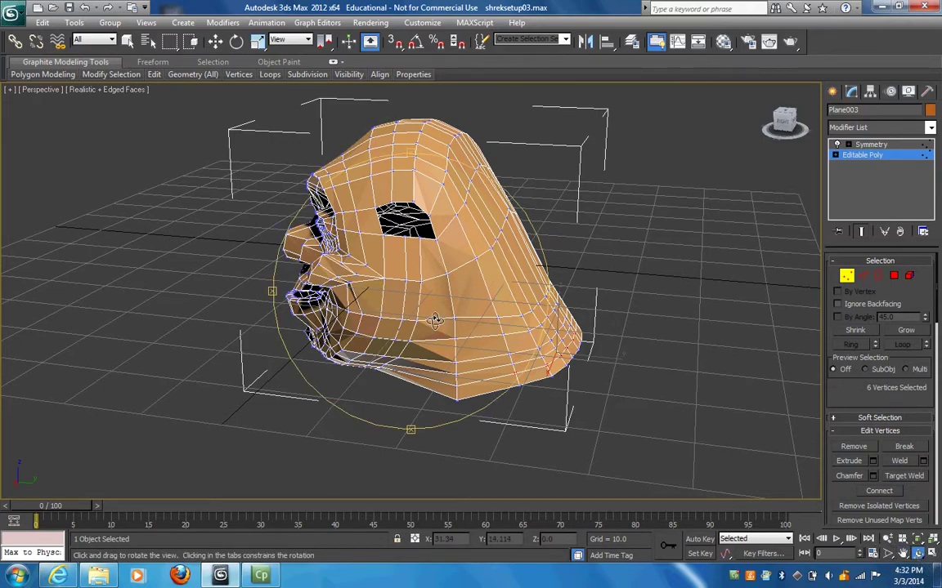
{"action": "left_click_drag", "start_coordinate": [435, 320], "coordinate": [262, 279]}
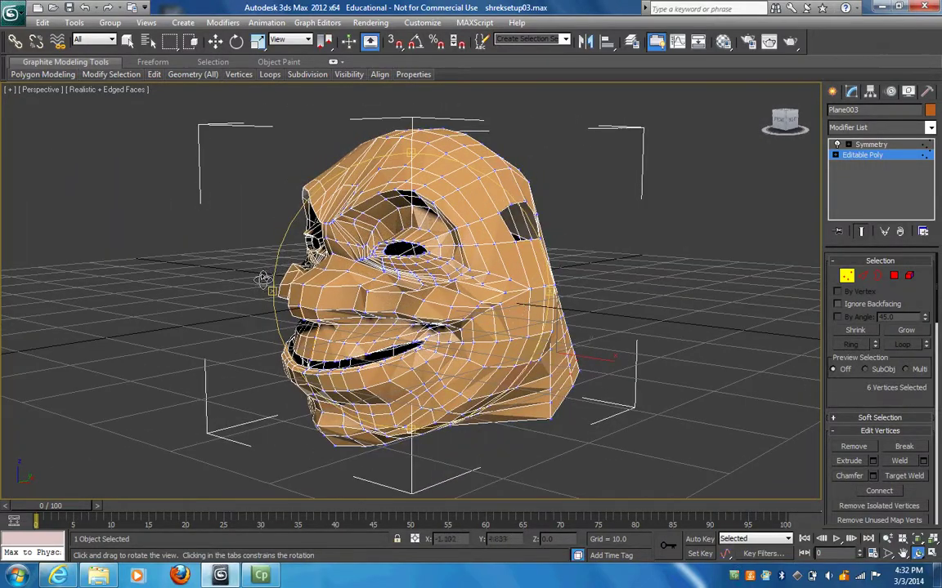
- Turn on NURMS smoothing for the head, leave vertex editing and hide the edged faces in the perspective view
{"action": "mouse_move", "coordinate": [156, 76]}
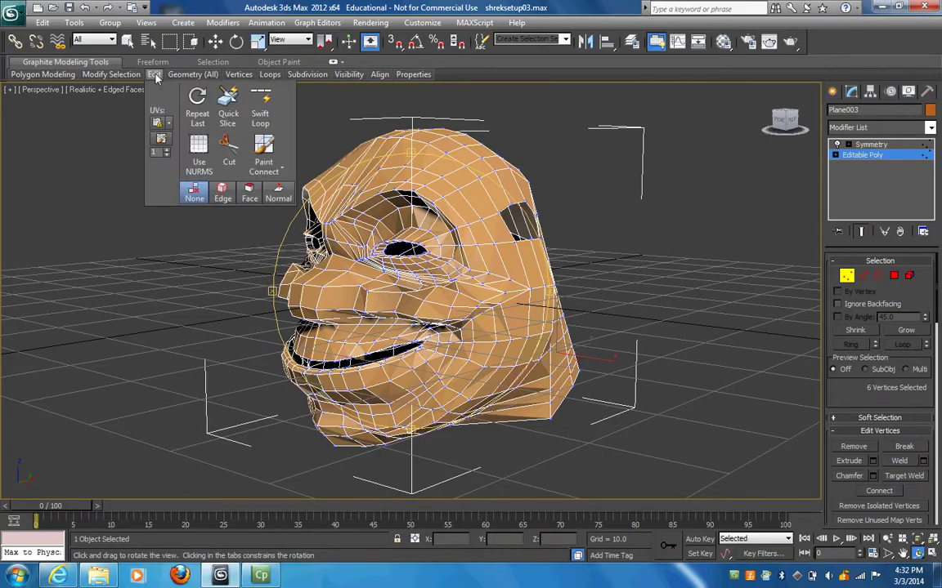
{"action": "left_click", "coordinate": [197, 149]}
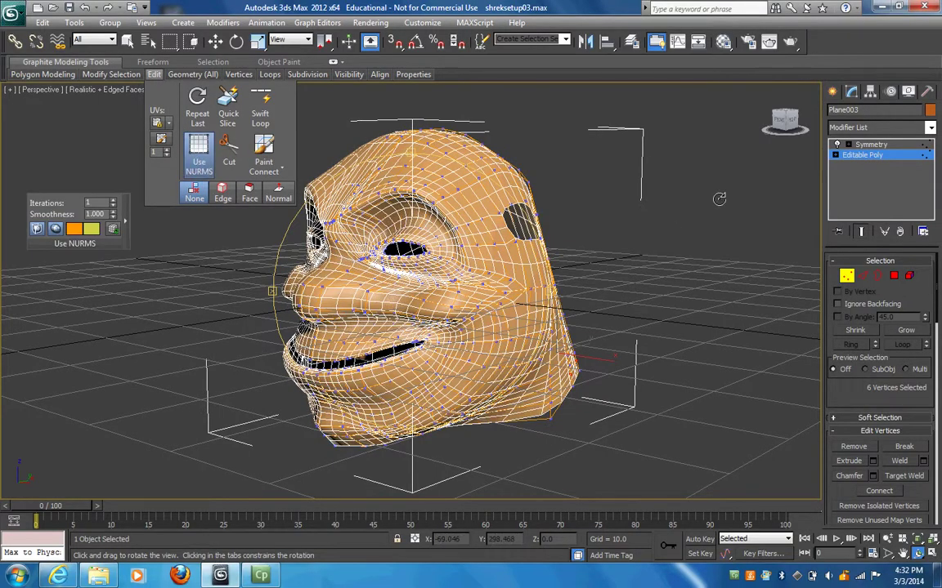
{"action": "left_click", "coordinate": [847, 275]}
{"action": "left_click", "coordinate": [110, 89]}
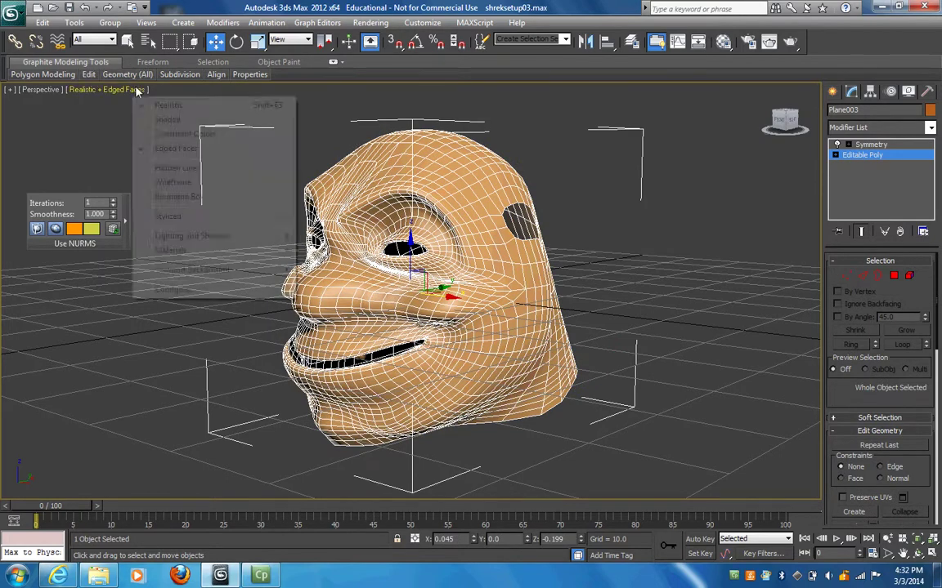
{"action": "left_click", "coordinate": [174, 149]}
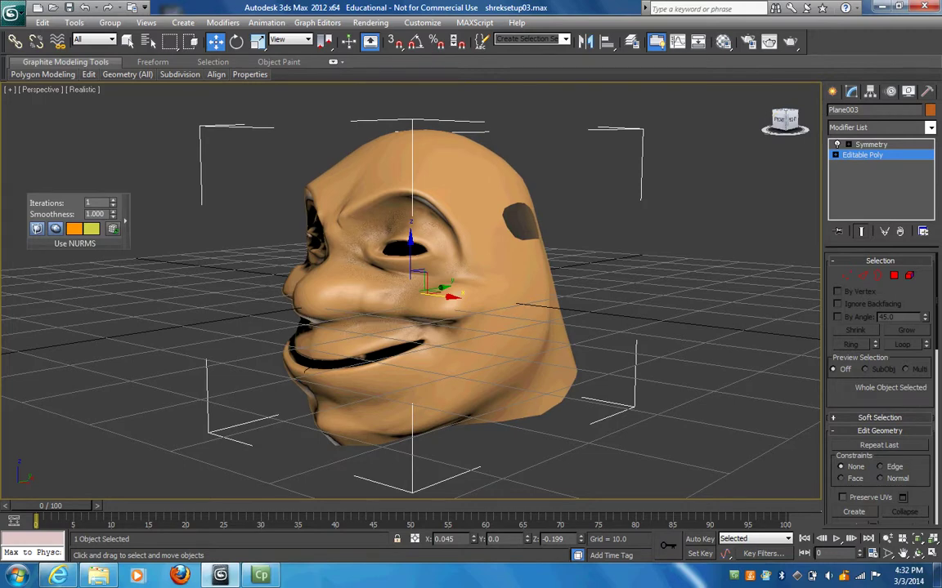
{"action": "middle_click_drag", "start_coordinate": [662, 182], "coordinate": [585, 250], "text": "alt"}
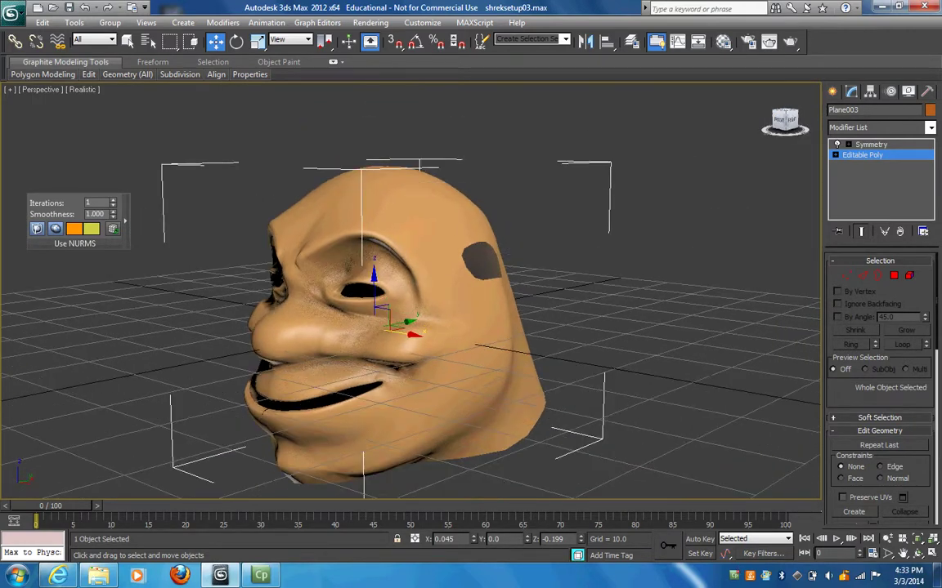